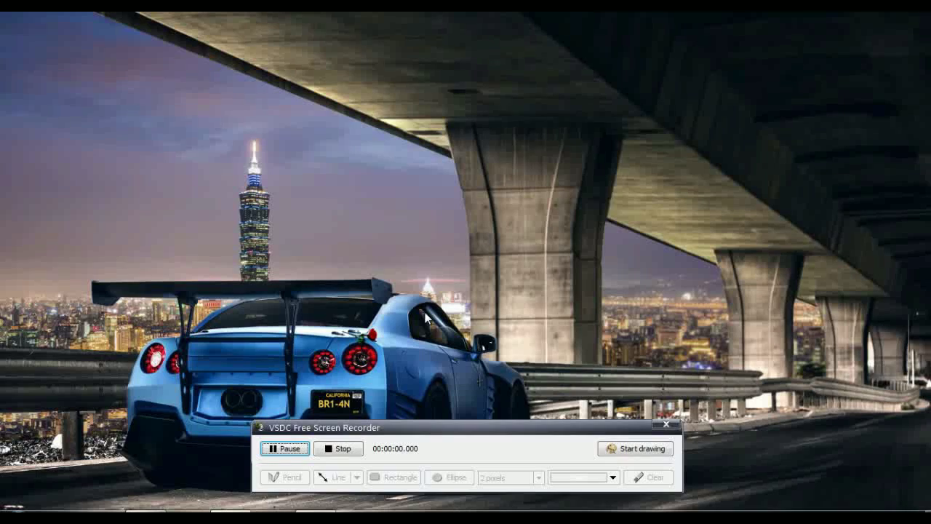
Hide the VSDC recorder window so recording continues in the background.
left_click(668, 425)
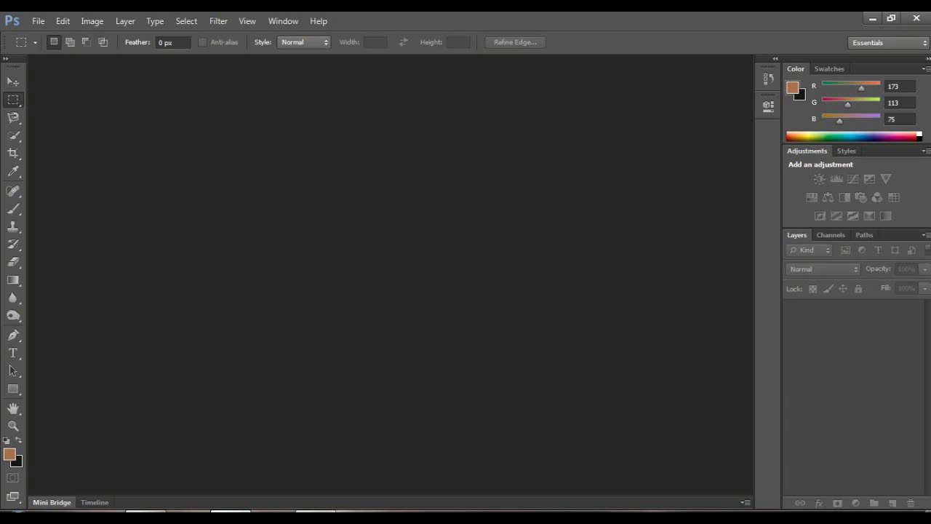
Open the motorcycle rider JPEG from the upnext bc folder into Camera Raw.
left_click(40, 26)
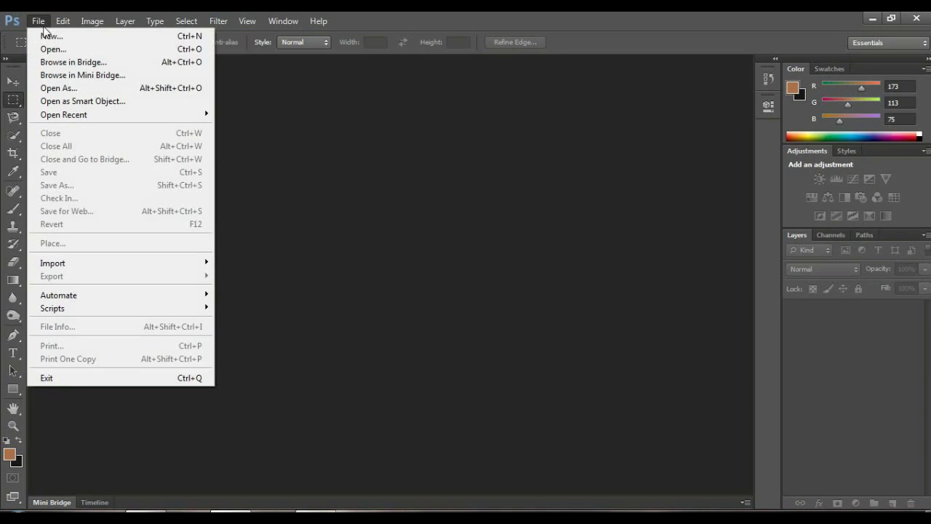
left_click(72, 52)
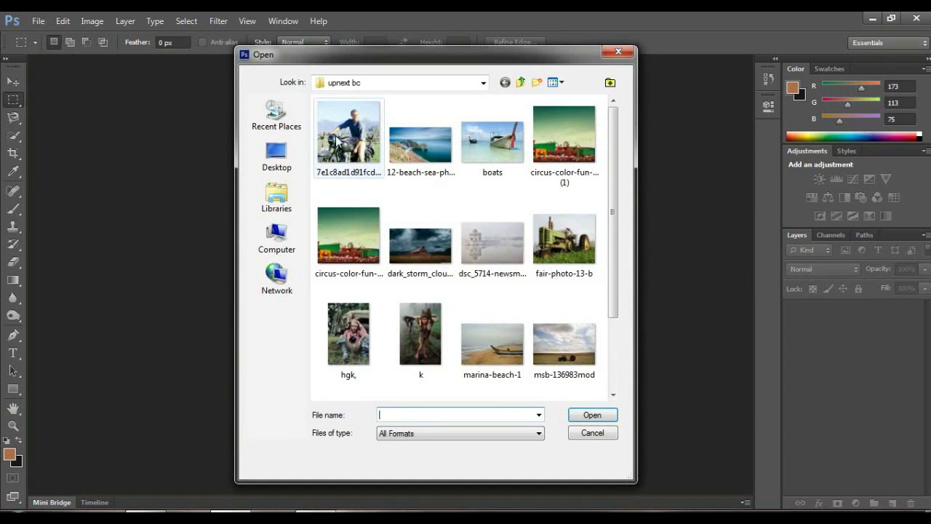
left_click(337, 140)
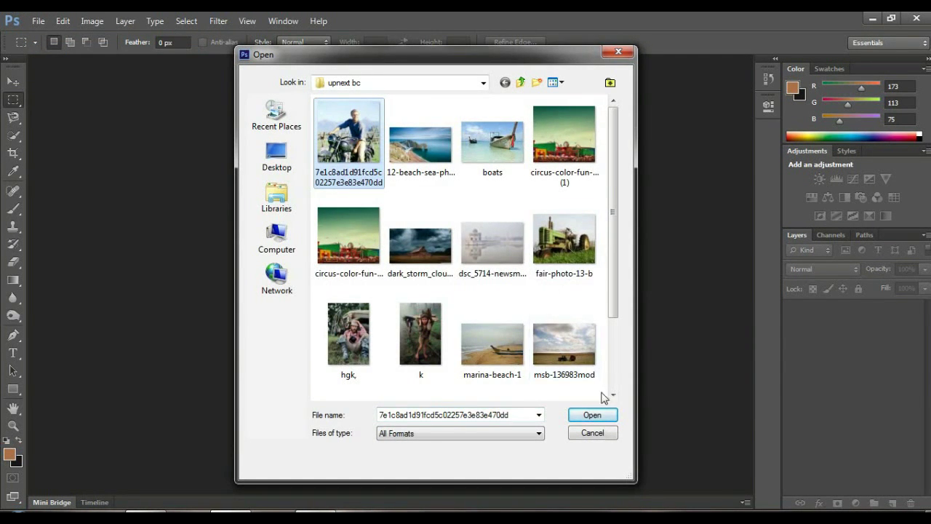
left_click(592, 415)
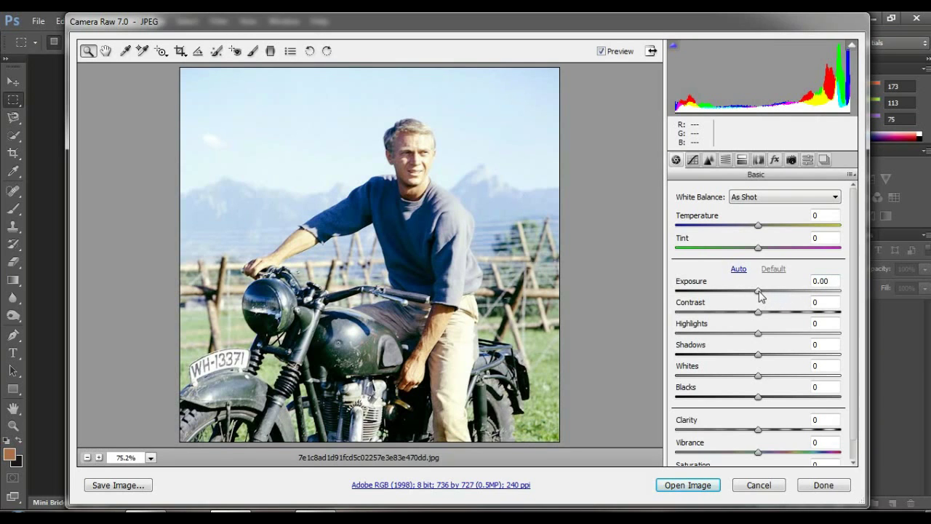
Set Exposure to -0.25 and Contrast to -63 in Camera Raw's Basic tab.
left_click_drag(758, 290, 754, 292)
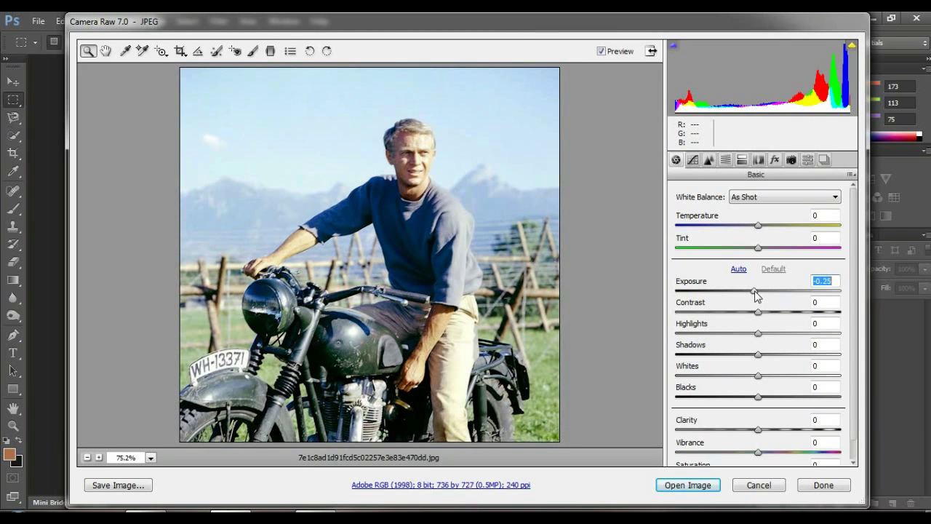
key("Tab")
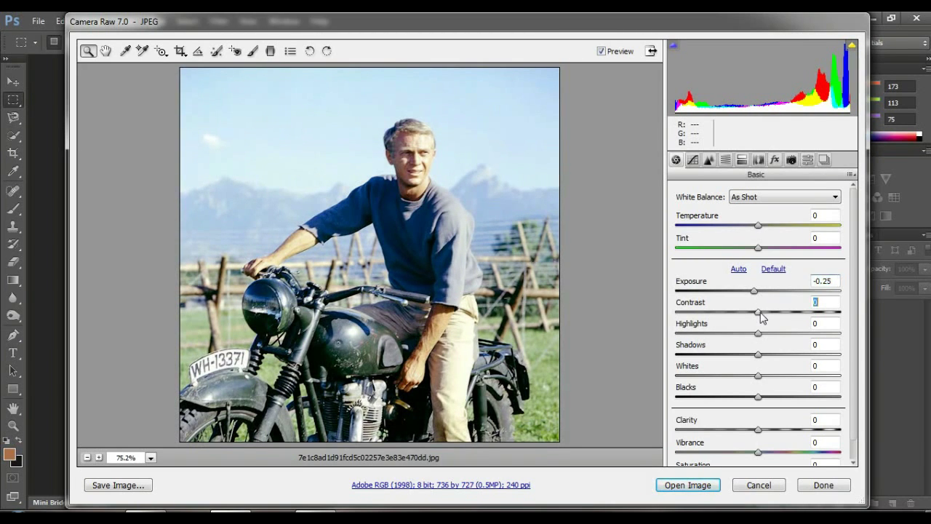
mouse_move(761, 316)
left_mouse_down()
mouse_move(779, 313)
mouse_move(709, 320)
left_mouse_up()
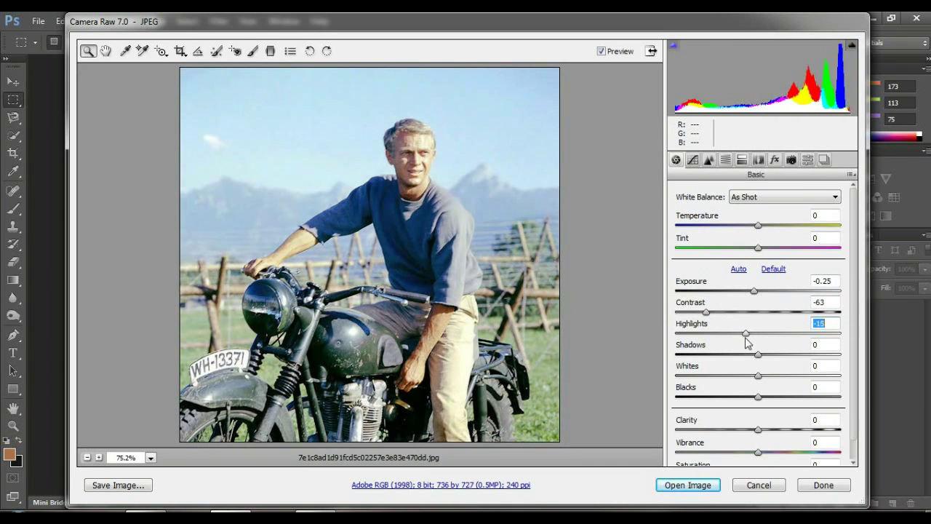
Set Highlights -19, Shadows +24, Whites -13 and Blacks -68 in the Basic tab.
left_click_drag(759, 338, 745, 343)
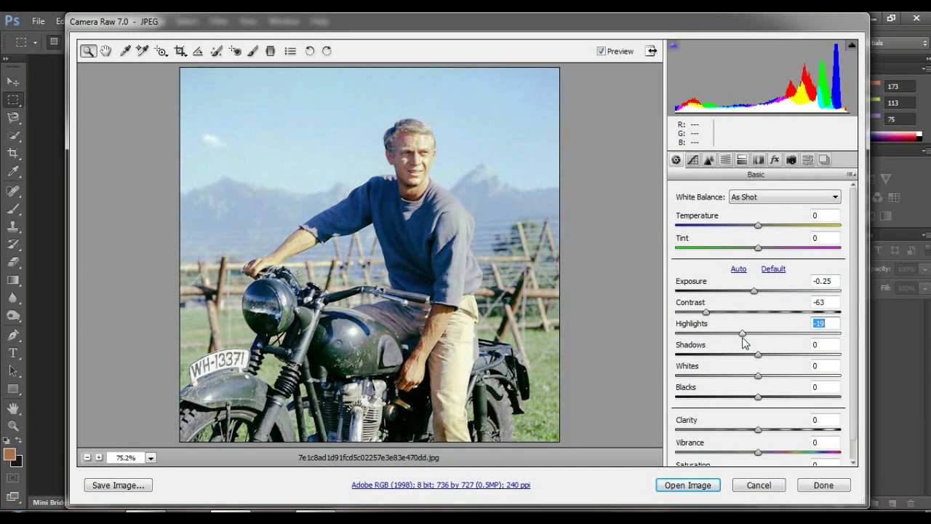
left_click_drag(759, 355, 777, 355)
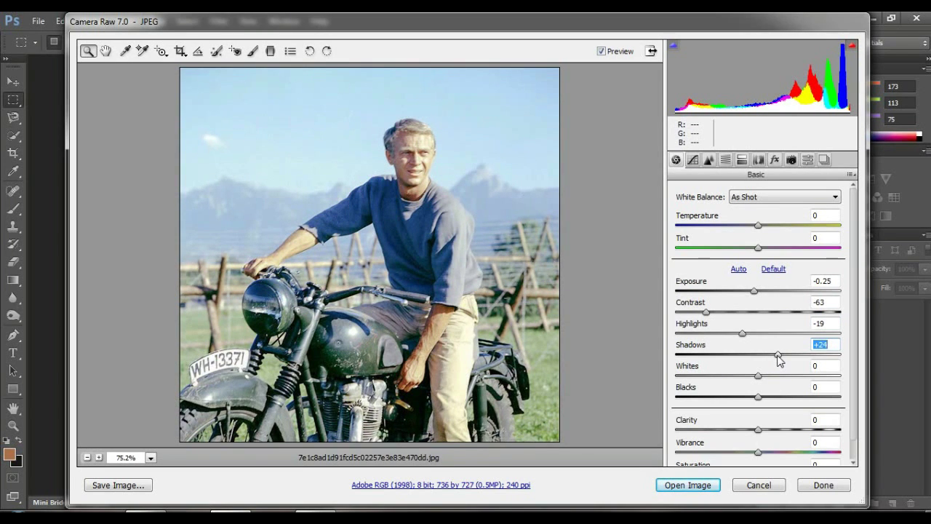
mouse_move(759, 376)
left_mouse_down()
mouse_move(741, 376)
mouse_move(749, 380)
mouse_move(744, 397)
mouse_move(689, 397)
mouse_move(703, 397)
left_mouse_up()
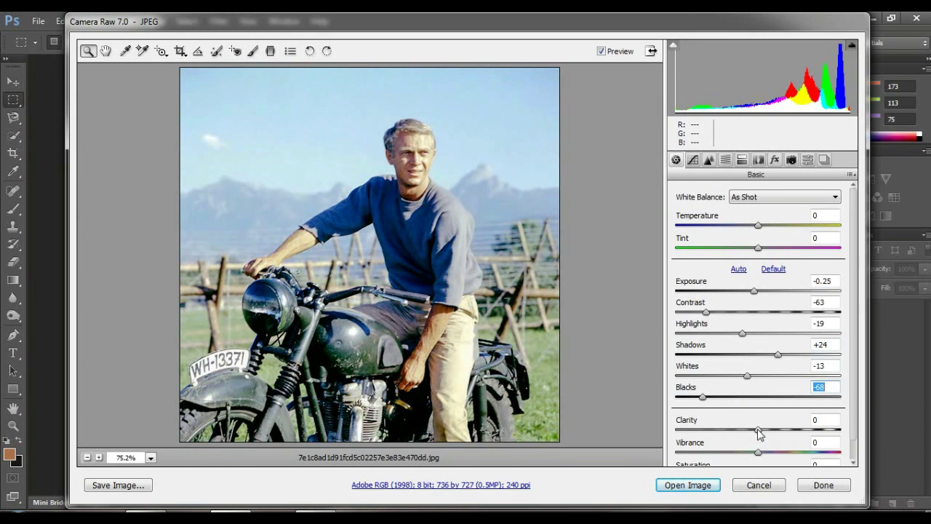
key("Tab")
Raise Clarity to +26, Vibrance to +78 and Saturation slightly.
mouse_move(758, 430)
left_mouse_down()
mouse_move(784, 430)
mouse_move(765, 452)
mouse_move(822, 458)
left_mouse_up()
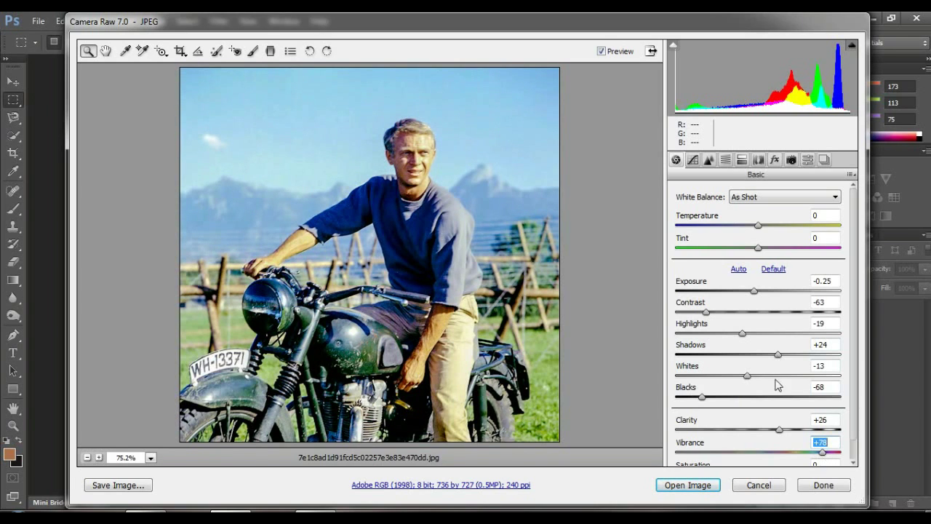
scroll(772, 382, "down", 1)
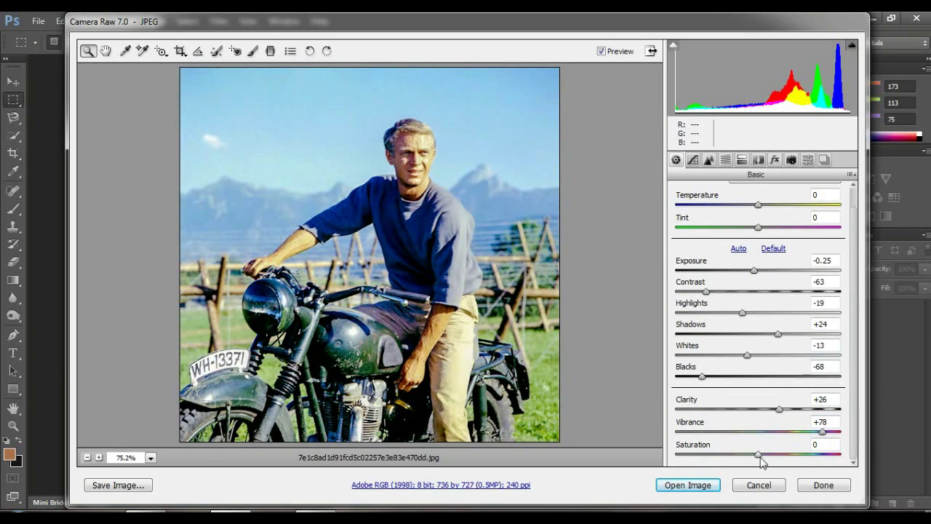
mouse_move(760, 462)
left_mouse_down()
mouse_move(789, 460)
mouse_move(765, 460)
left_mouse_up()
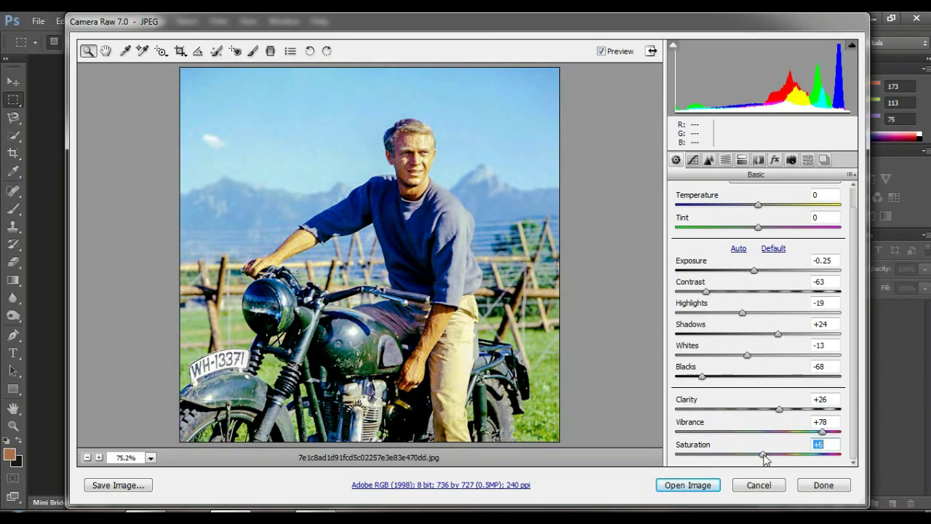
In the Detail tab, set Luminance noise reduction to 34 with higher Luminance Detail.
left_click(705, 161)
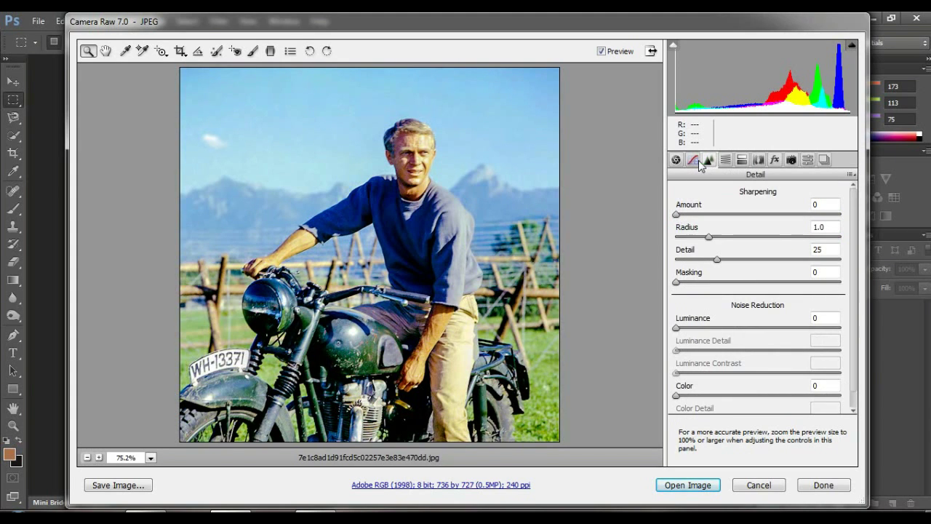
left_click(700, 327)
mouse_move(713, 332)
left_mouse_down()
mouse_move(784, 353)
mouse_move(823, 352)
left_mouse_up()
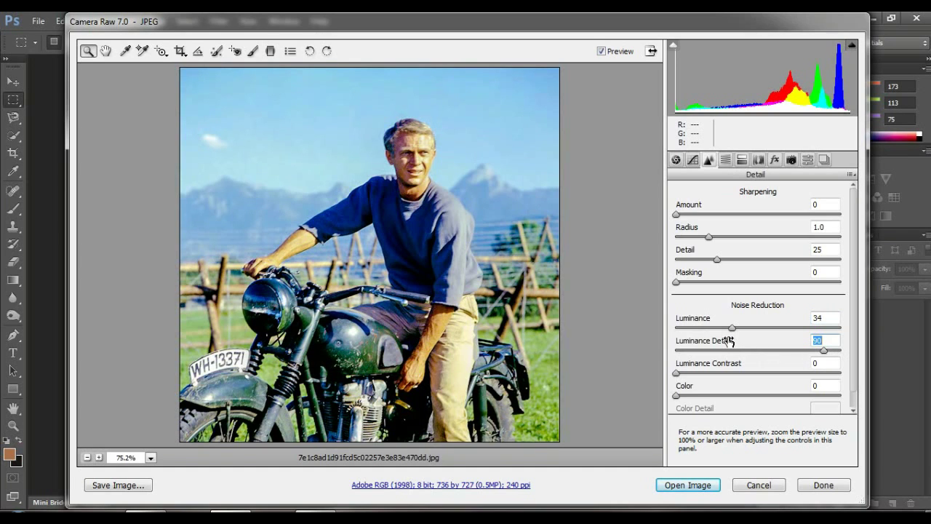
left_click(726, 163)
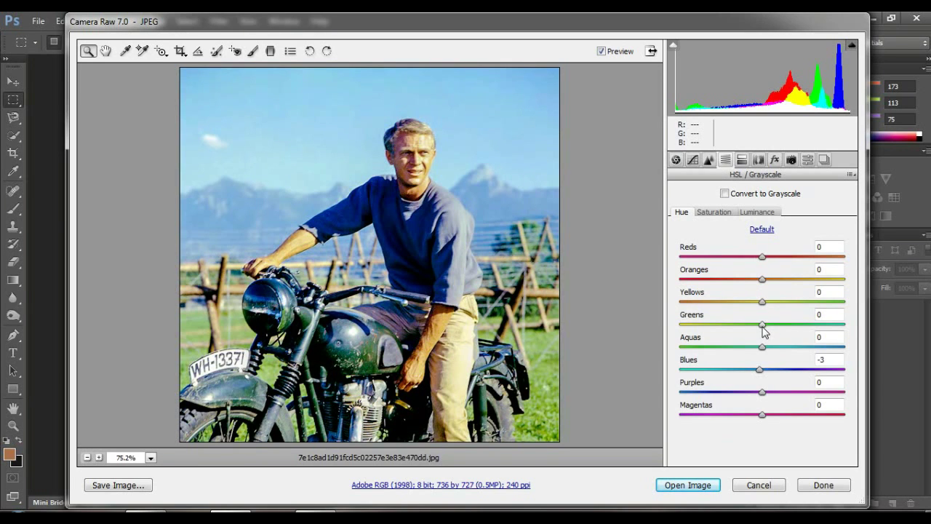
Shift the Greens hue to +63 in the HSL Hue panel.
mouse_move(762, 325)
left_mouse_down()
mouse_move(808, 324)
mouse_move(817, 333)
mouse_move(759, 331)
mouse_move(792, 325)
mouse_move(815, 334)
left_mouse_up()
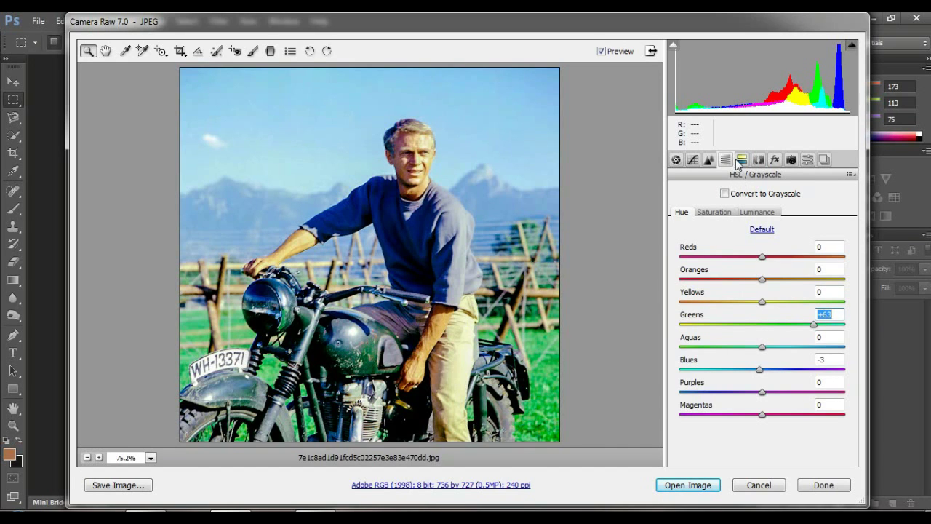
left_click(774, 159)
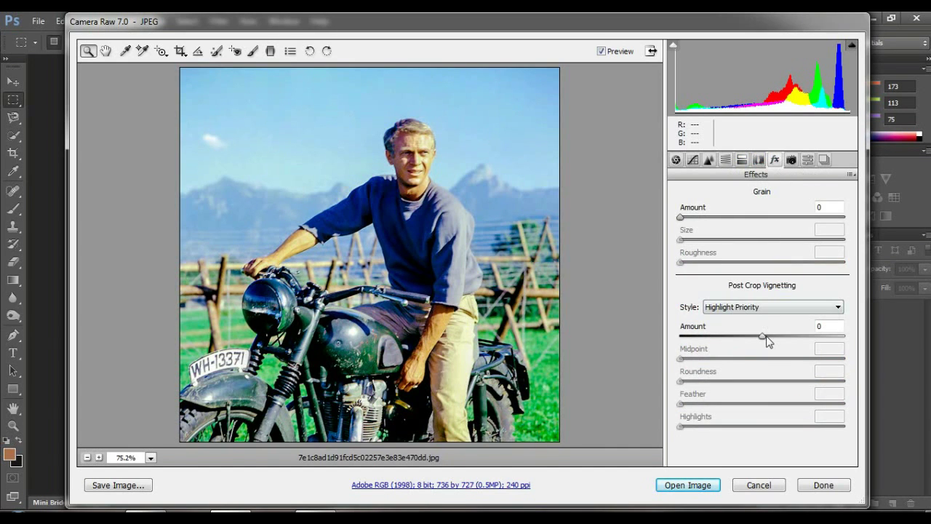
Apply -18 Post Crop Vignetting and open the graded image in Photoshop.
left_click_drag(762, 336, 749, 337)
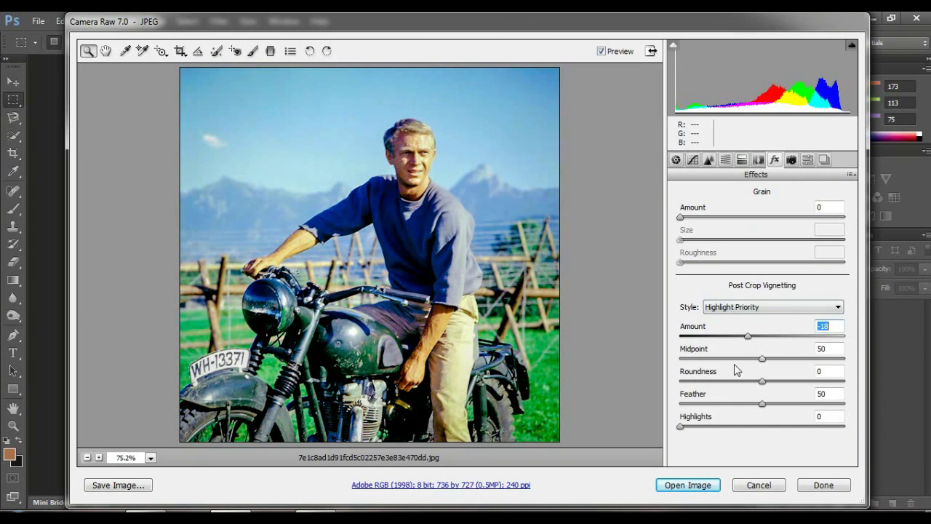
left_click(716, 485)
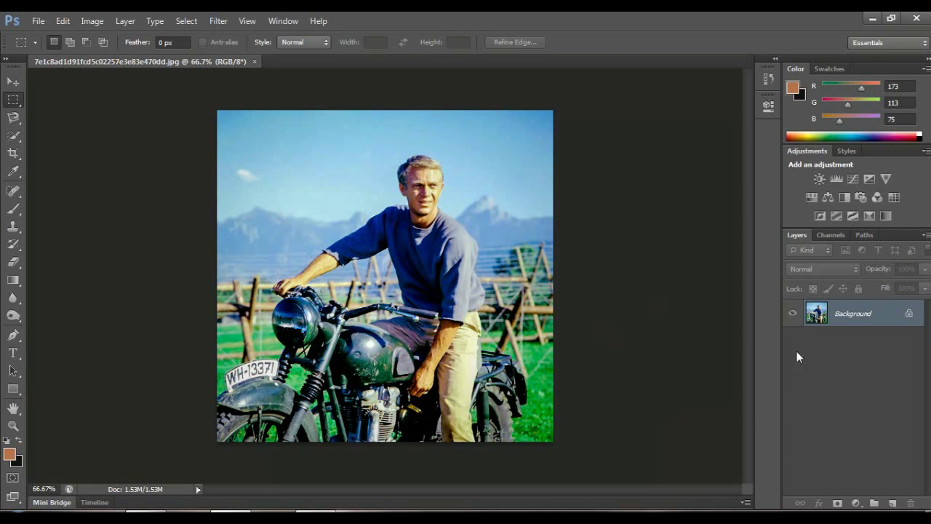
Convert the Background to Layer 0, then zoom in and fit the photo on screen.
double_click(858, 314)
key("Return")
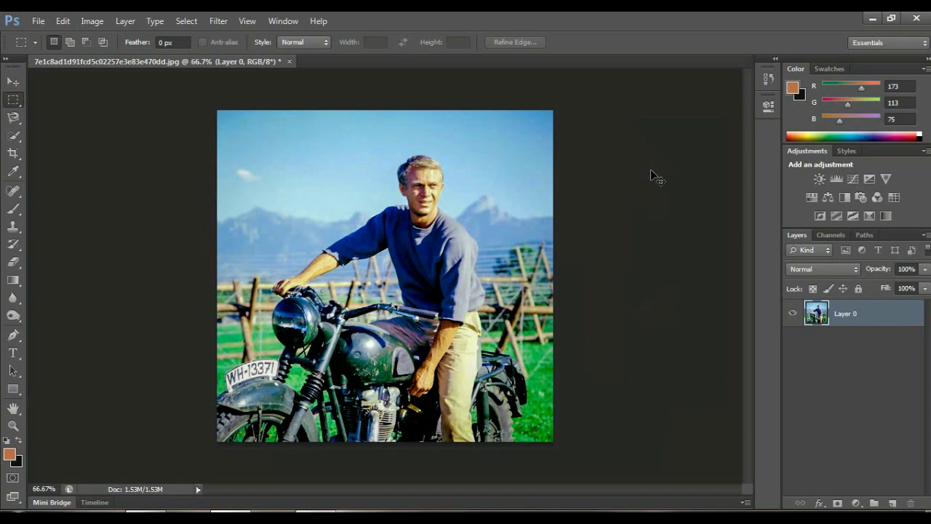
key("ctrl+plus")
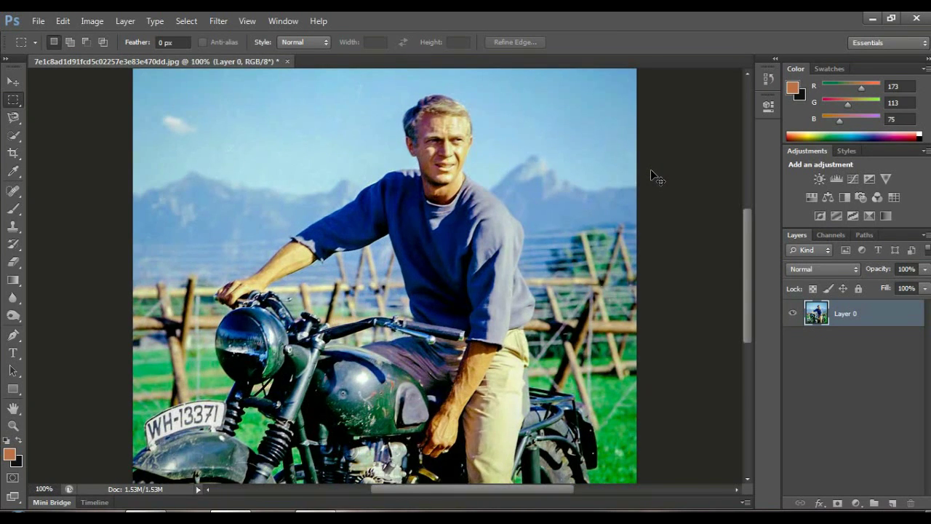
key("ctrl+plus")
key("ctrl+minus")
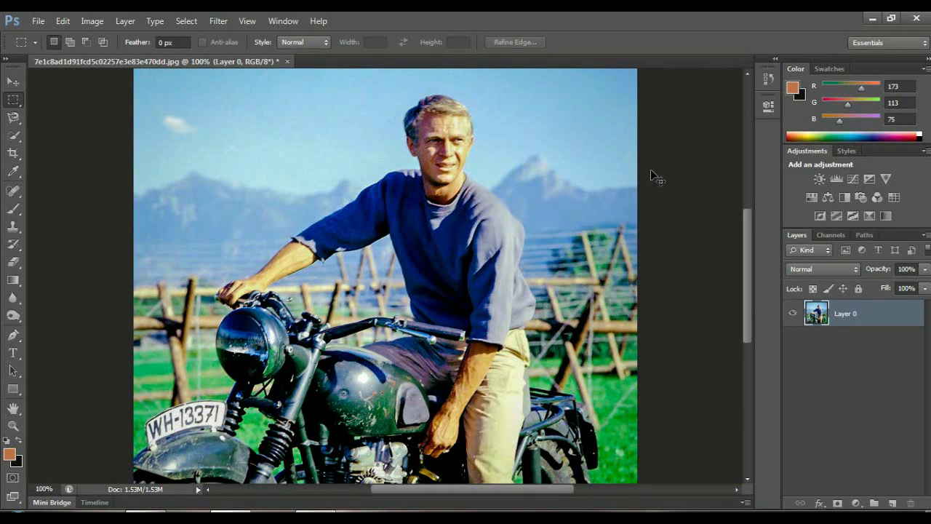
key("ctrl+minus")
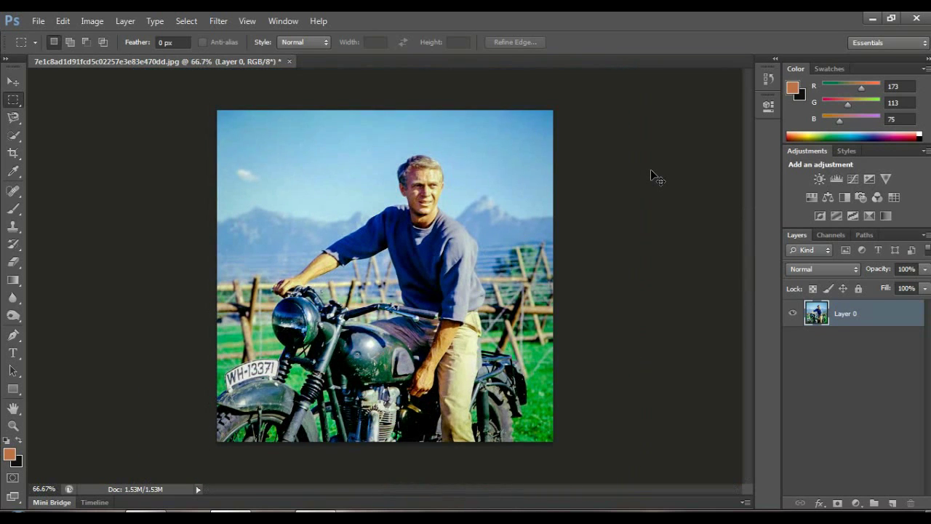